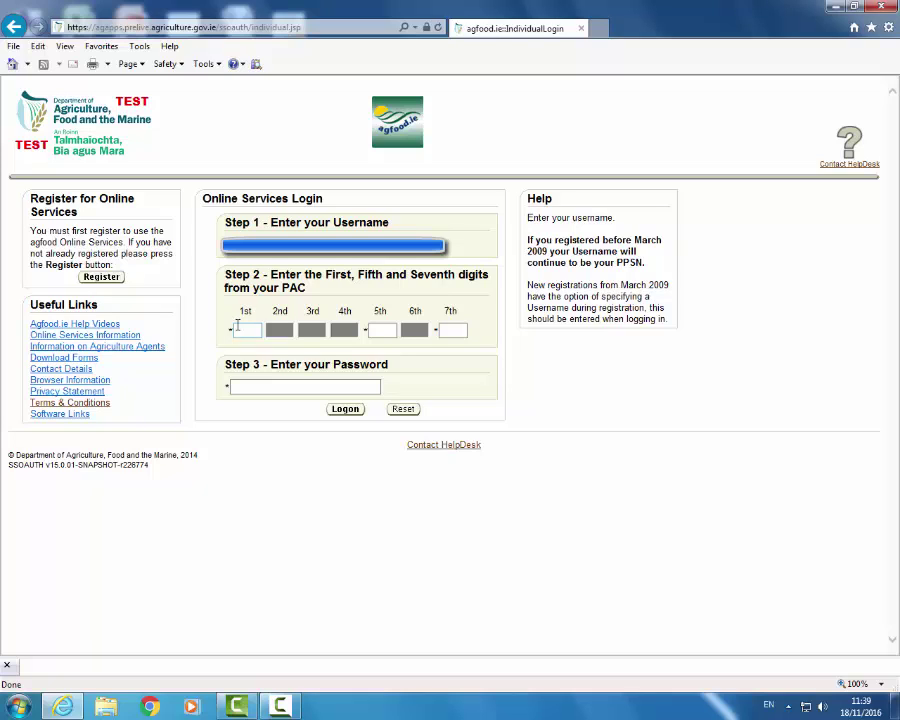
Step: Fill in the requested 1st, 5th and 7th PAC digits on the login page
{"action": "left_click", "coordinate": [243, 331]}
{"action": "type", "text": "123"}
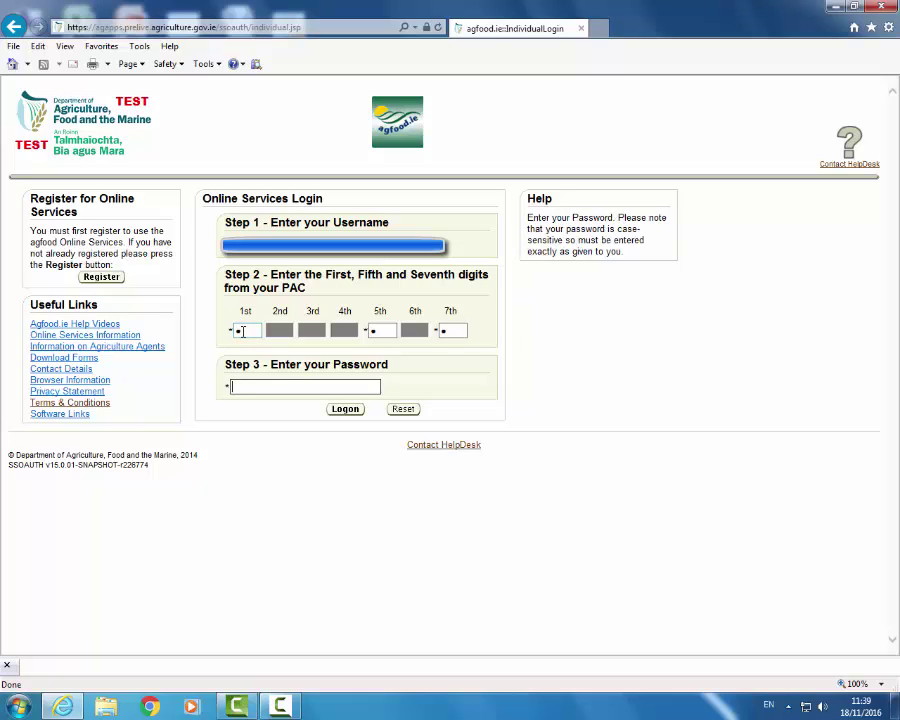
{"action": "type", "text": "********"}
Step: Log on to agfood.ie and open the Animal Identification and Movements service
{"action": "left_click", "coordinate": [345, 410]}
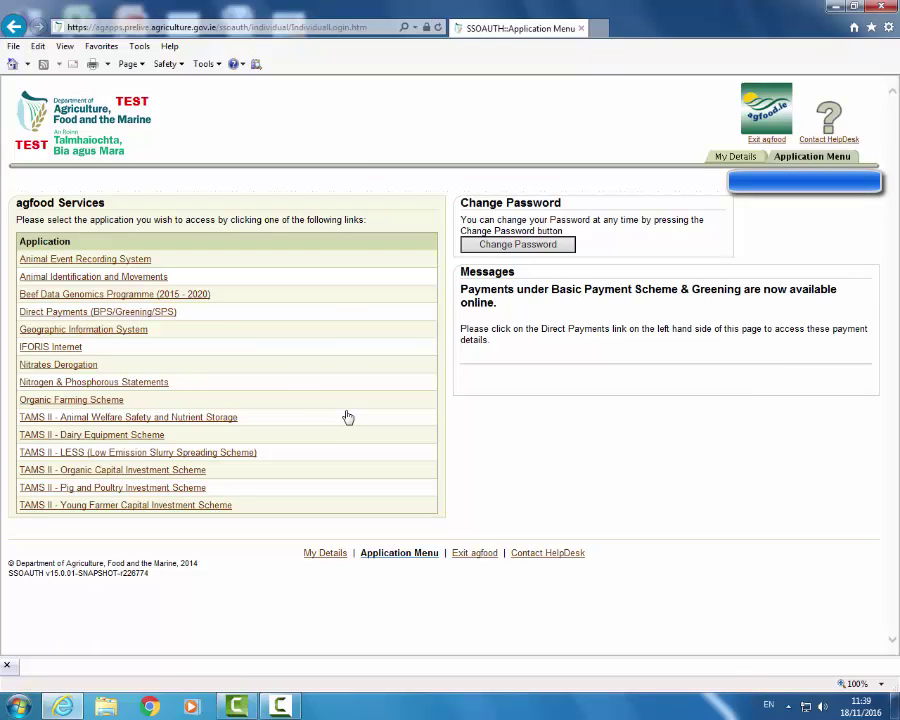
{"action": "left_click", "coordinate": [114, 279]}
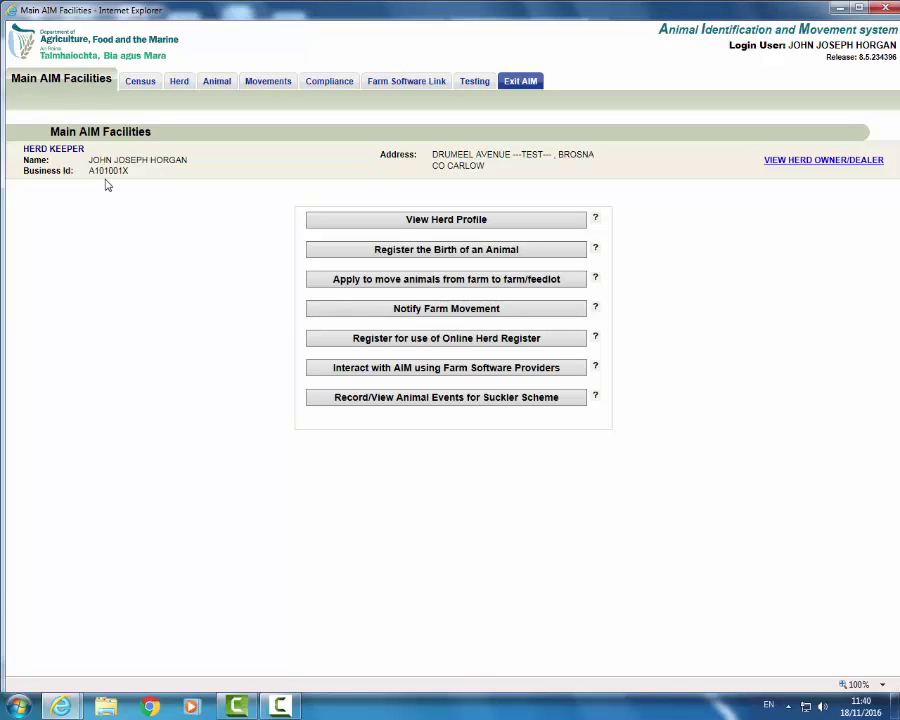
Step: Show the 18/11/16 herd profile of 99 animals sorted by breed, descending
{"action": "left_click", "coordinate": [436, 226]}
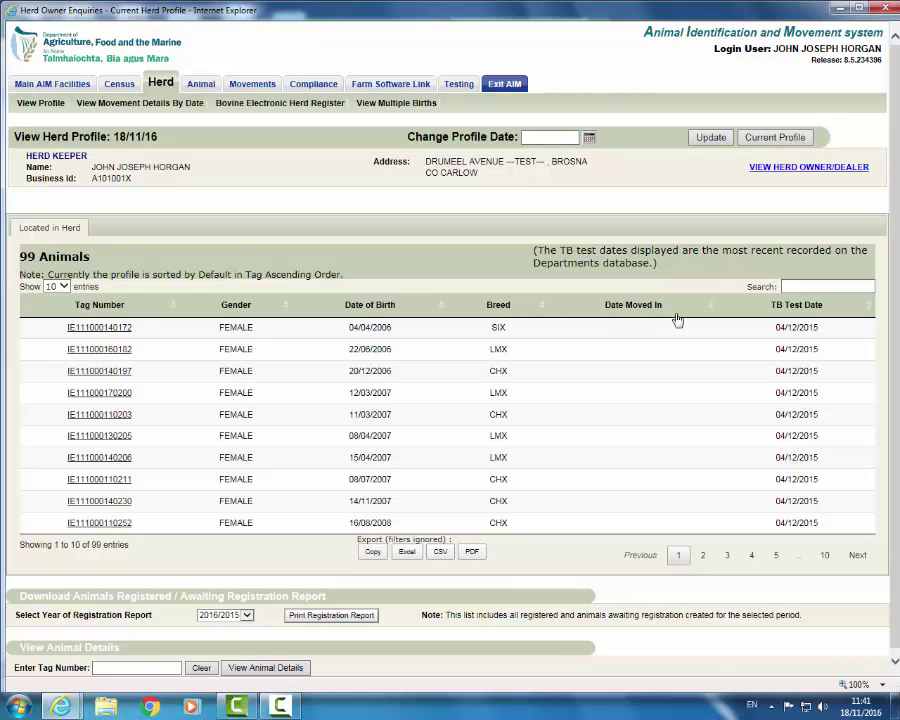
{"action": "left_click", "coordinate": [542, 305]}
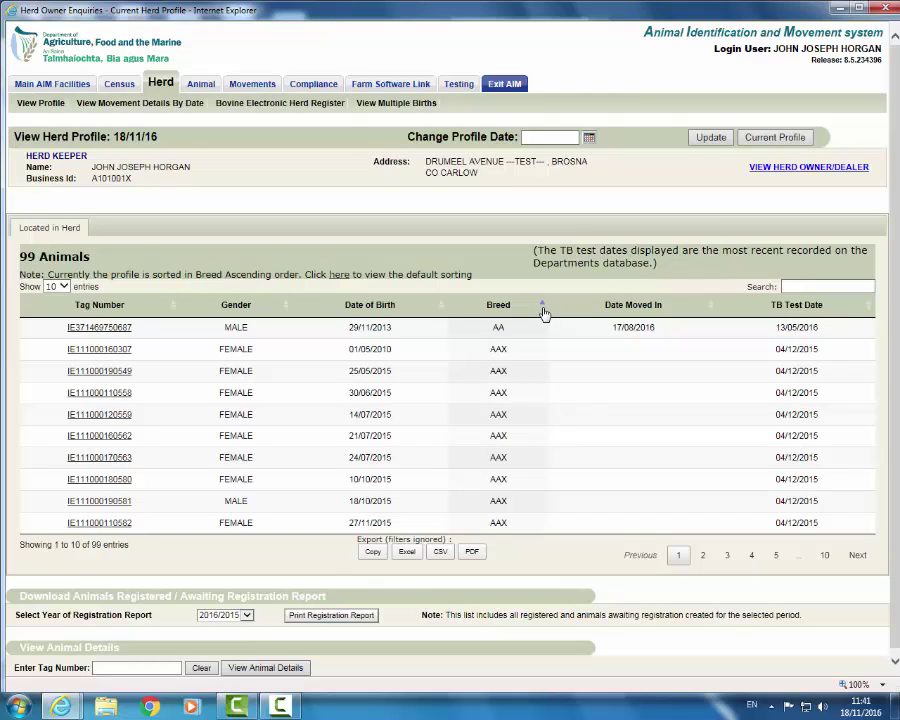
{"action": "left_click", "coordinate": [544, 307]}
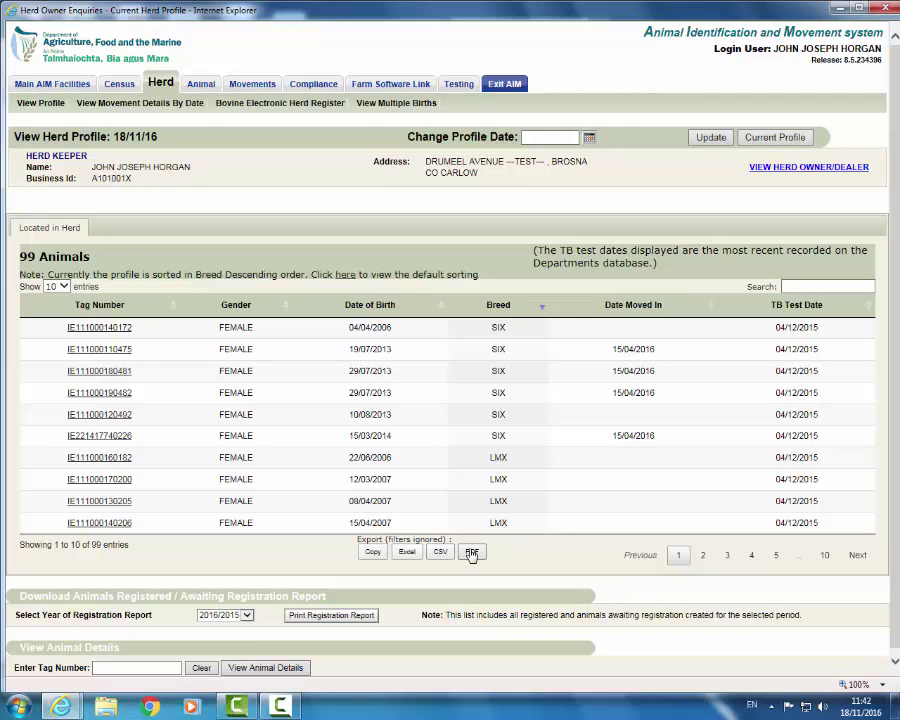
Step: Export the sorted herd profile as a PDF and open it in Adobe Reader
{"action": "left_click", "coordinate": [473, 553]}
{"action": "left_click", "coordinate": [472, 555]}
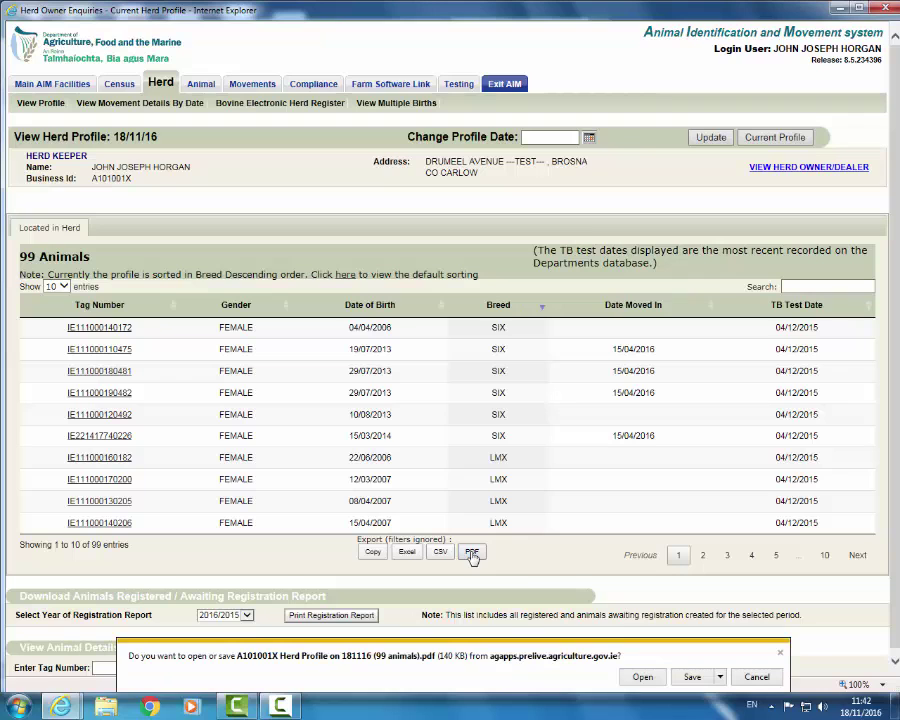
{"action": "left_click", "coordinate": [642, 678]}
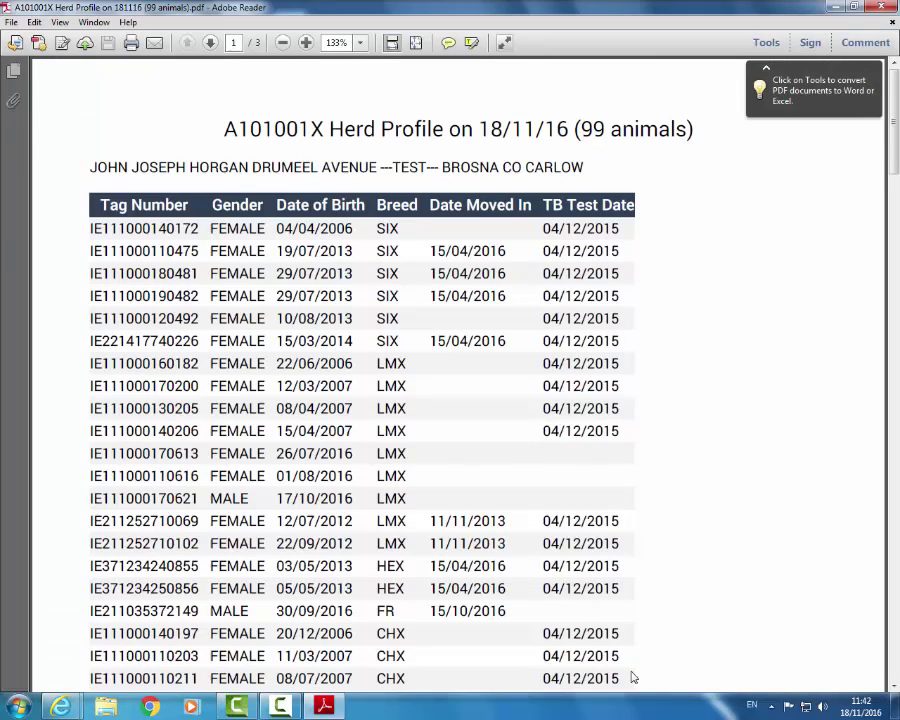
Step: Close the herd profile PDF in Adobe Reader, back to the 18/11/16 profile page
{"action": "right_click", "coordinate": [355, 350]}
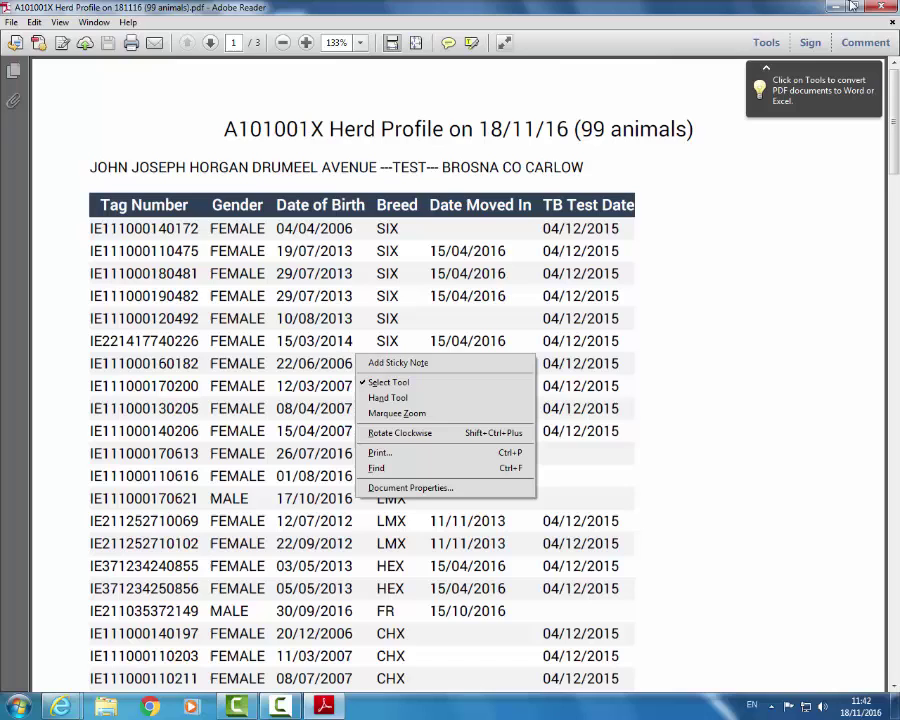
{"action": "left_click", "coordinate": [878, 8]}
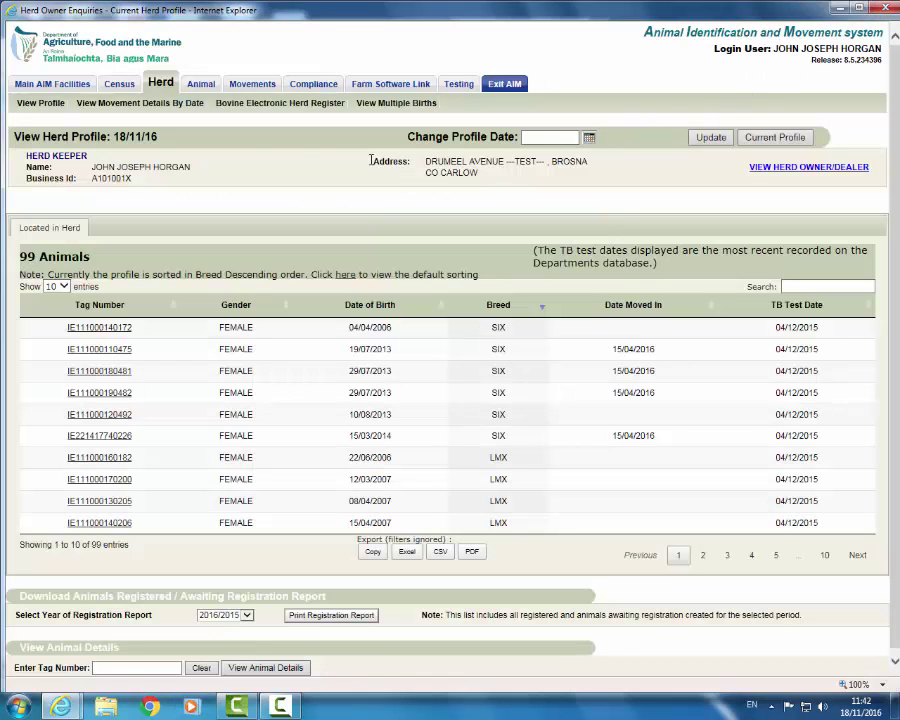
Step: Change the profile date to 31/07/15 and update, listing 121 animals
{"action": "left_click", "coordinate": [589, 137]}
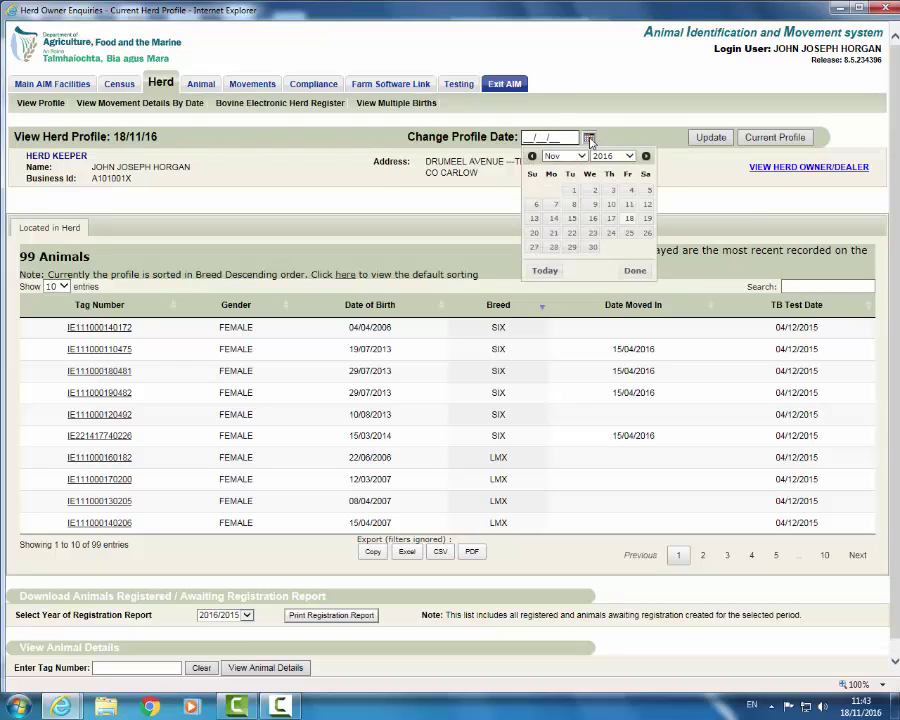
{"action": "left_click", "coordinate": [532, 157]}
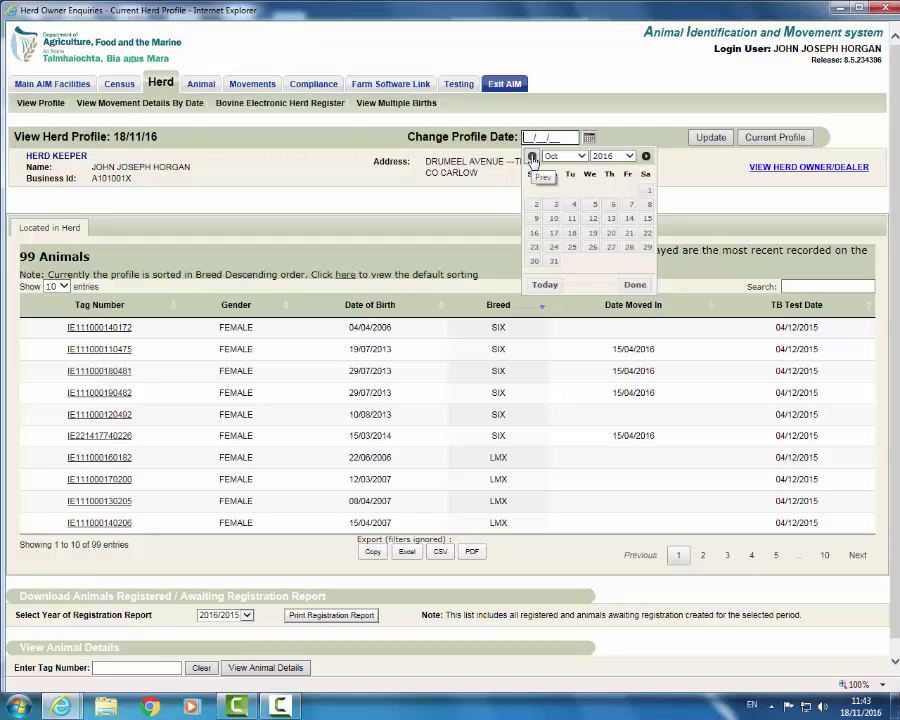
{"action": "left_click", "coordinate": [532, 157]}
{"action": "left_click", "coordinate": [532, 157]}
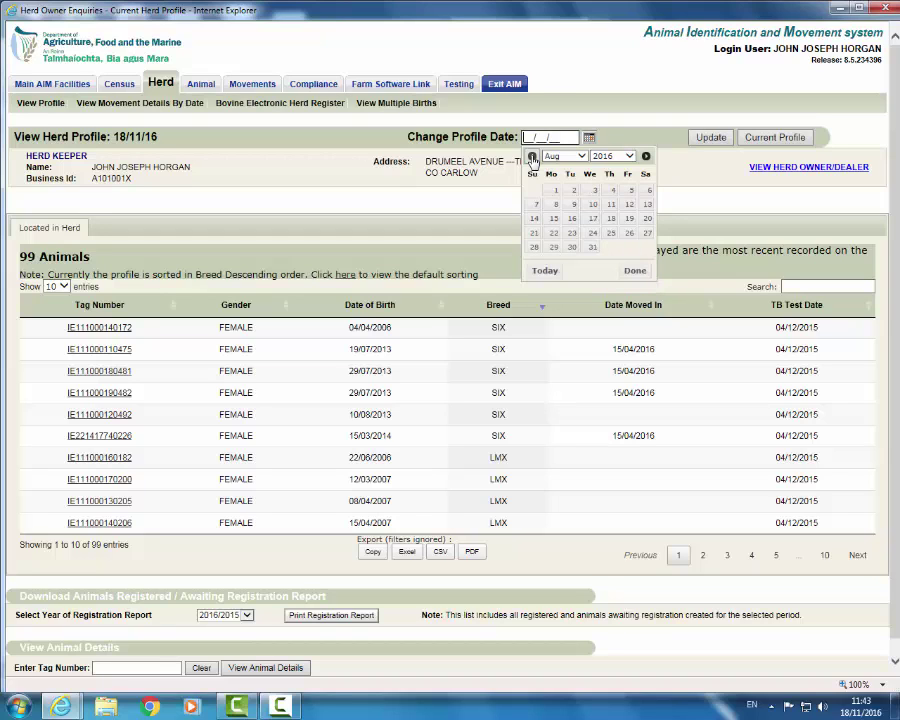
{"action": "left_click", "coordinate": [532, 157]}
{"action": "left_click", "coordinate": [534, 261]}
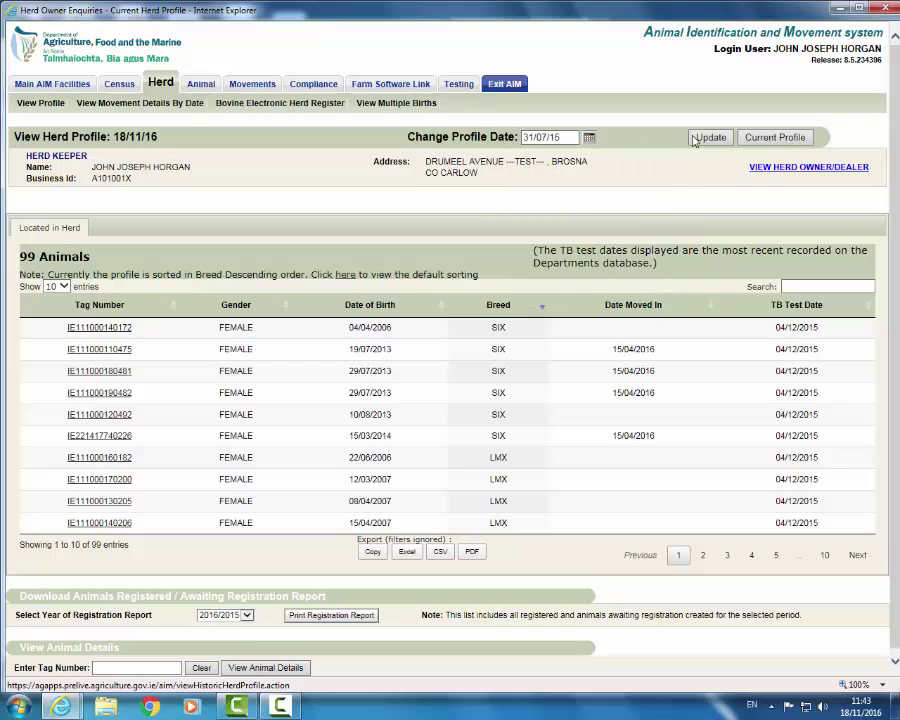
{"action": "left_click", "coordinate": [706, 139]}
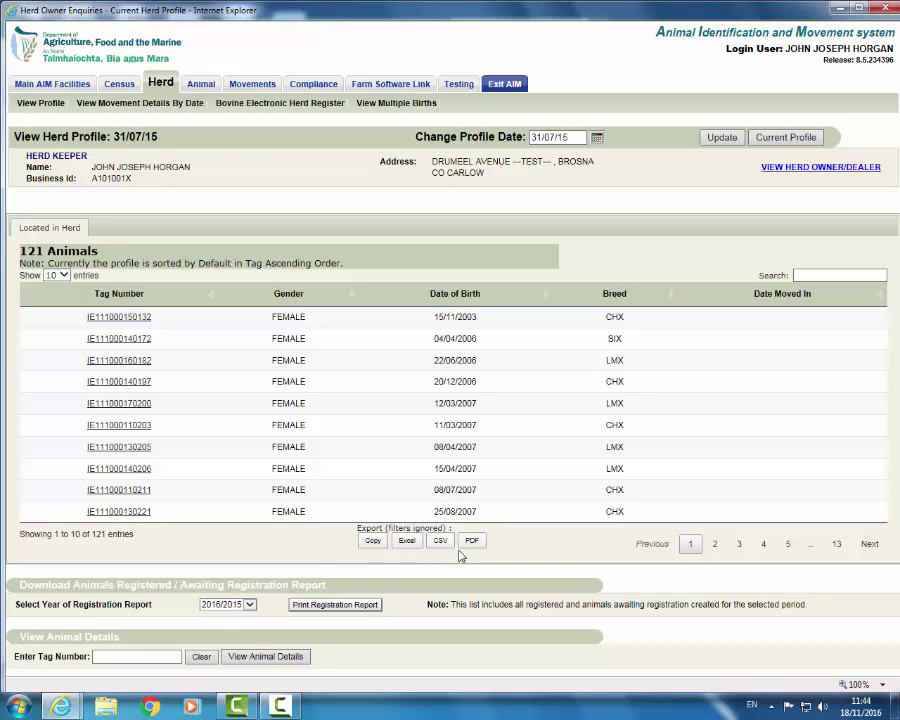
Step: Return to the current herd profile, then open View Movement Details By Date
{"action": "left_click", "coordinate": [795, 140]}
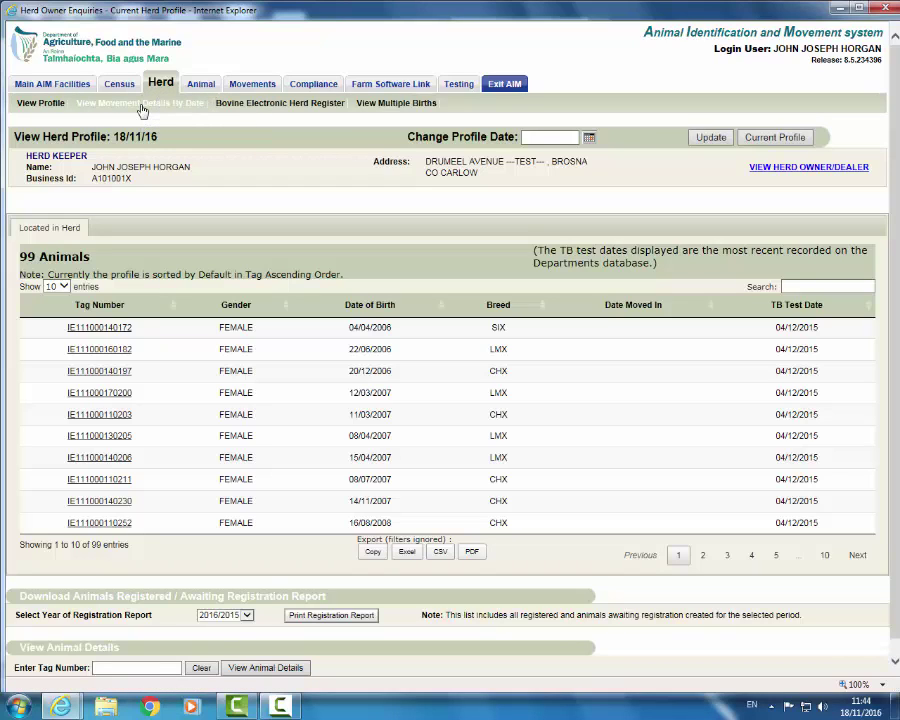
{"action": "left_click", "coordinate": [142, 110]}
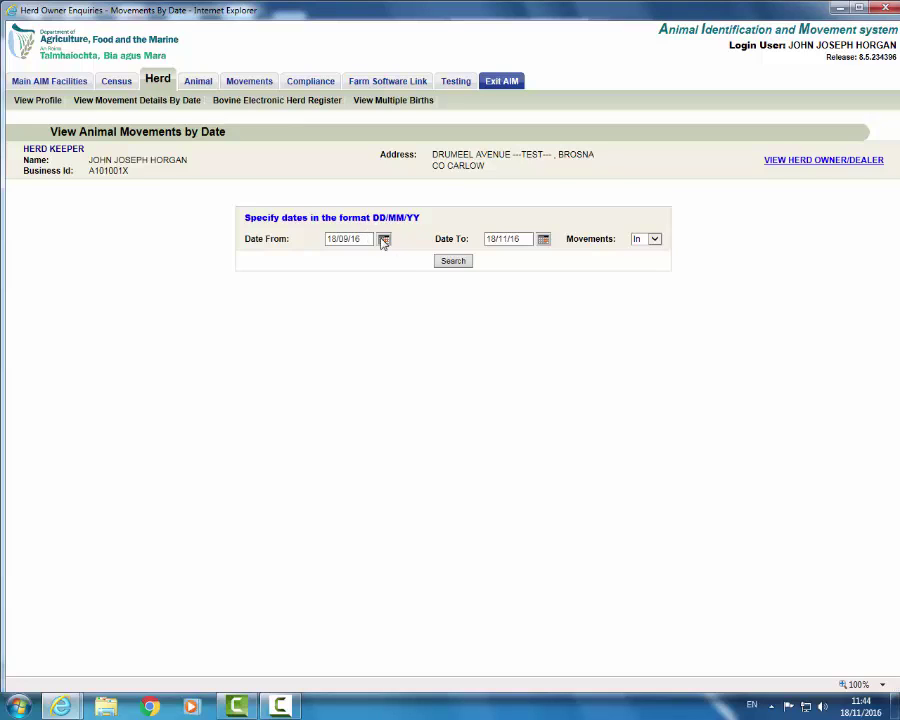
Step: Set the movement date range from 01/05/16 to 01/10/16
{"action": "left_click", "coordinate": [384, 240]}
{"action": "left_click", "coordinate": [385, 257]}
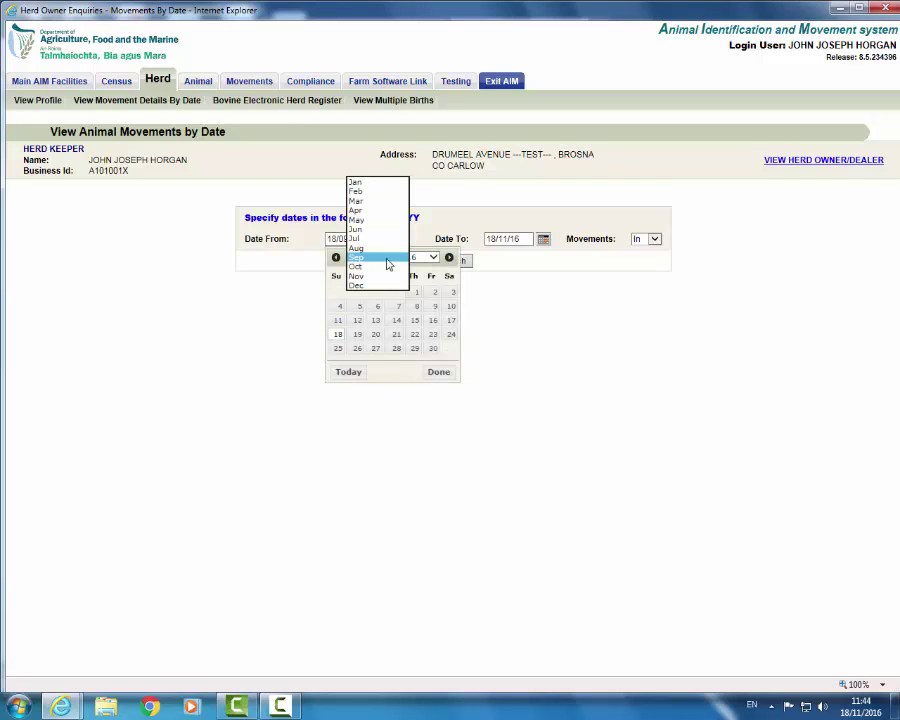
{"action": "left_click", "coordinate": [372, 218]}
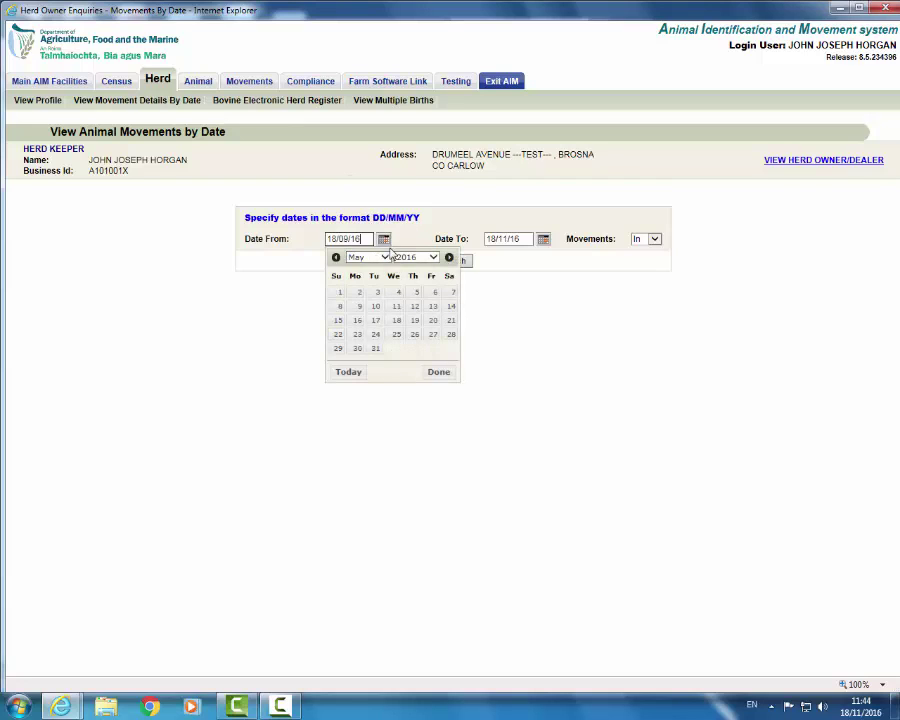
{"action": "left_click", "coordinate": [337, 293]}
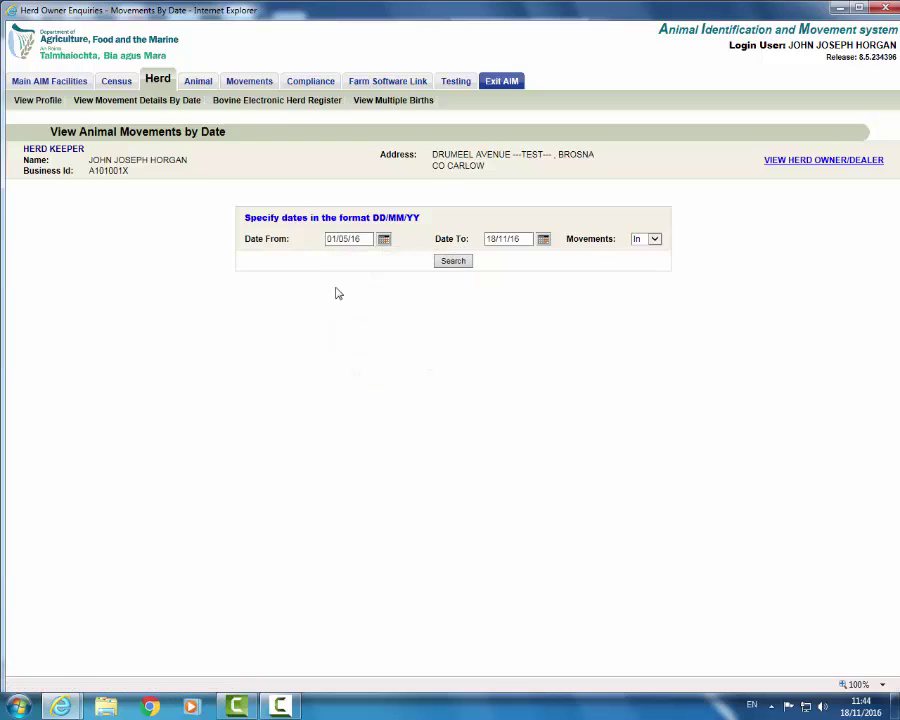
{"action": "left_click", "coordinate": [543, 240]}
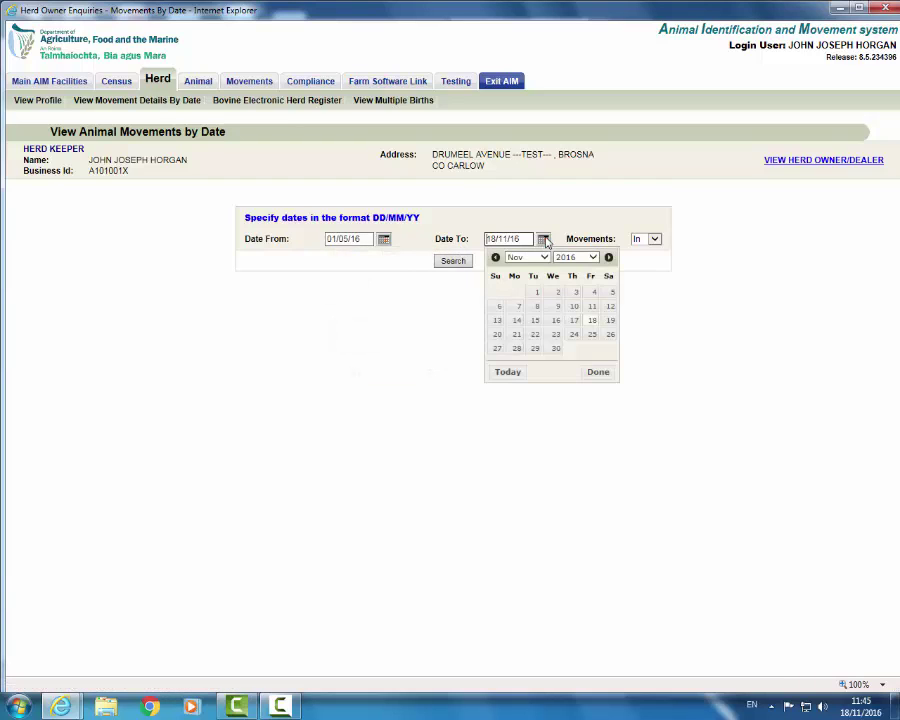
{"action": "left_click", "coordinate": [545, 258]}
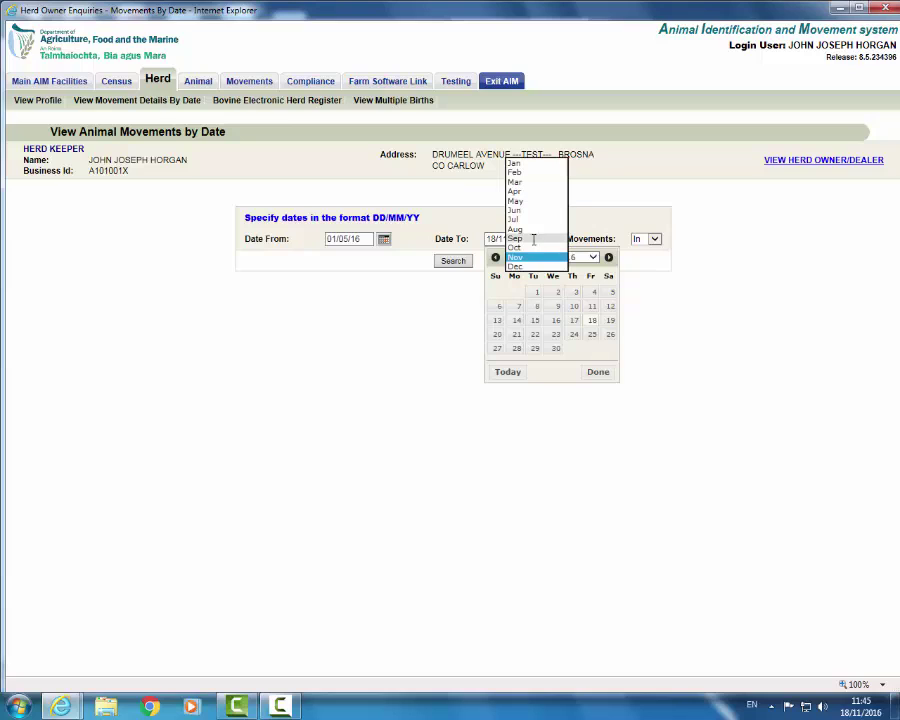
{"action": "left_click", "coordinate": [515, 247]}
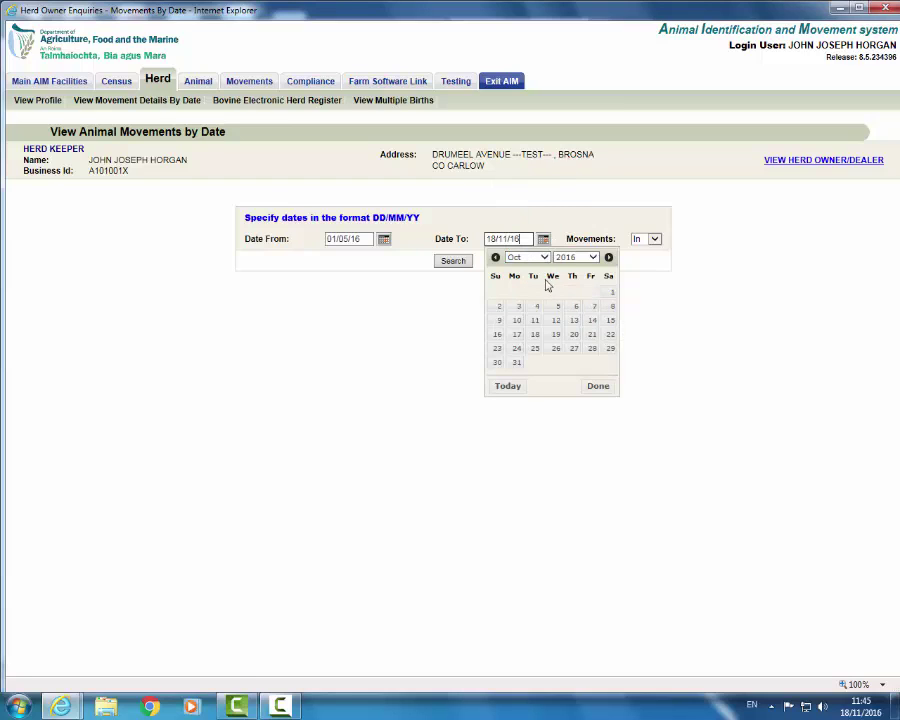
{"action": "left_click", "coordinate": [612, 293]}
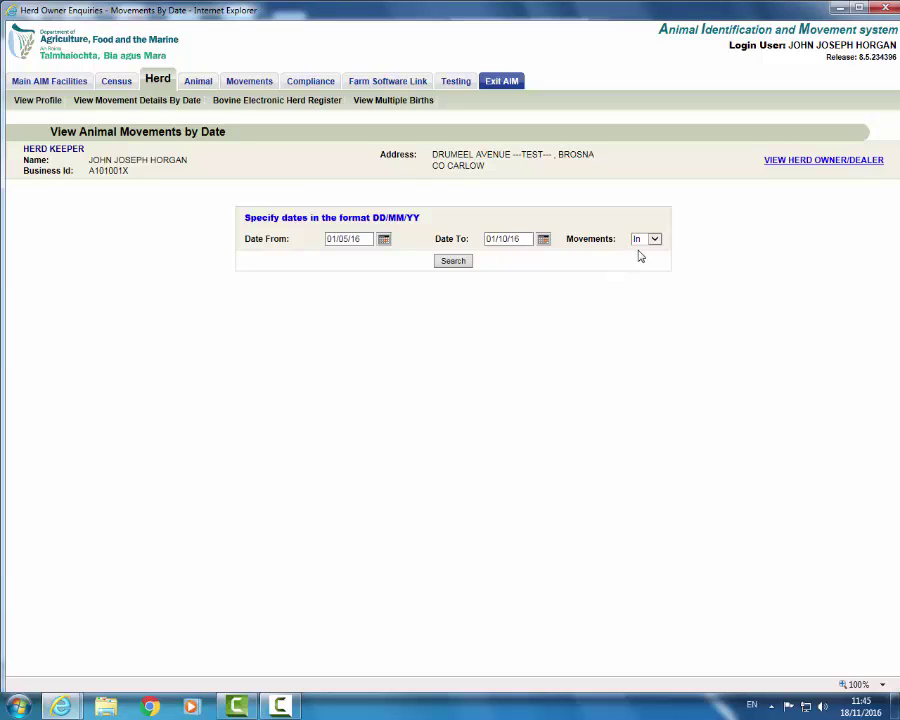
Step: Search inward movements, finding 10, and check the download formats without exporting
{"action": "left_click", "coordinate": [452, 261]}
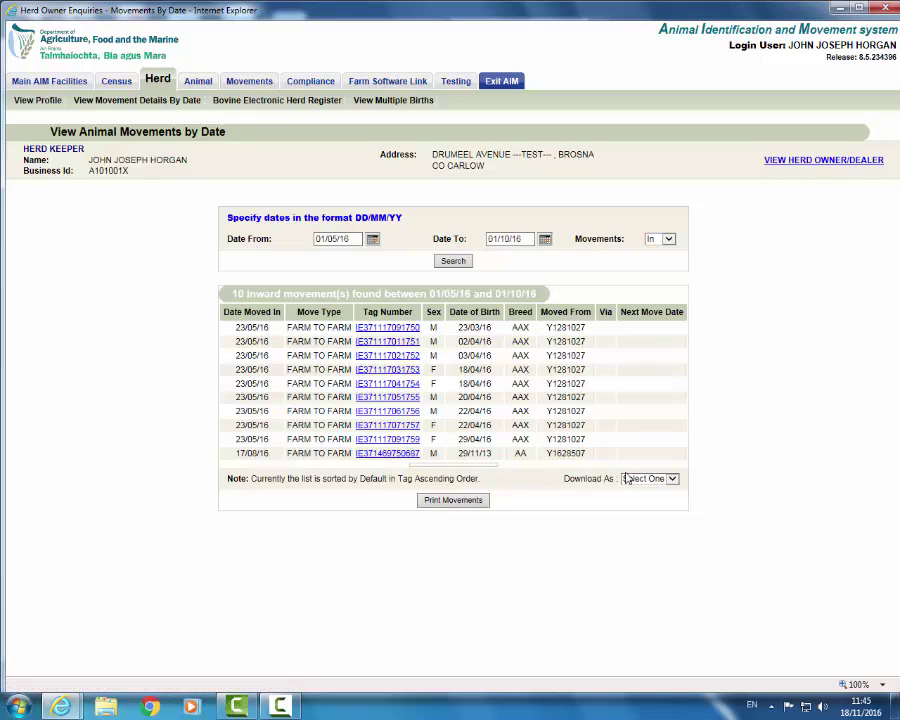
{"action": "left_click", "coordinate": [673, 482]}
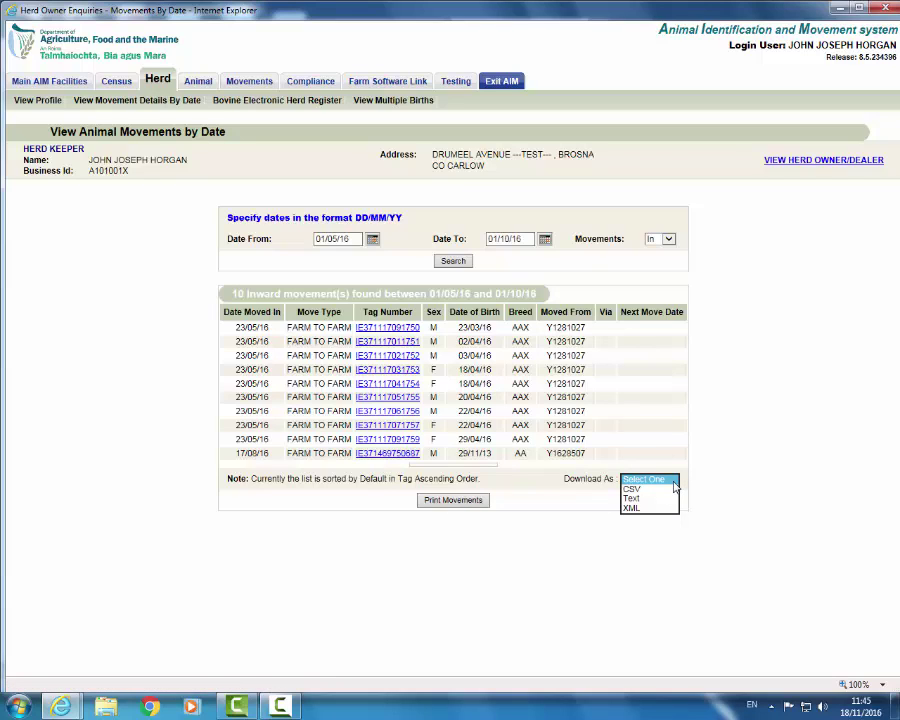
{"action": "left_click", "coordinate": [674, 483]}
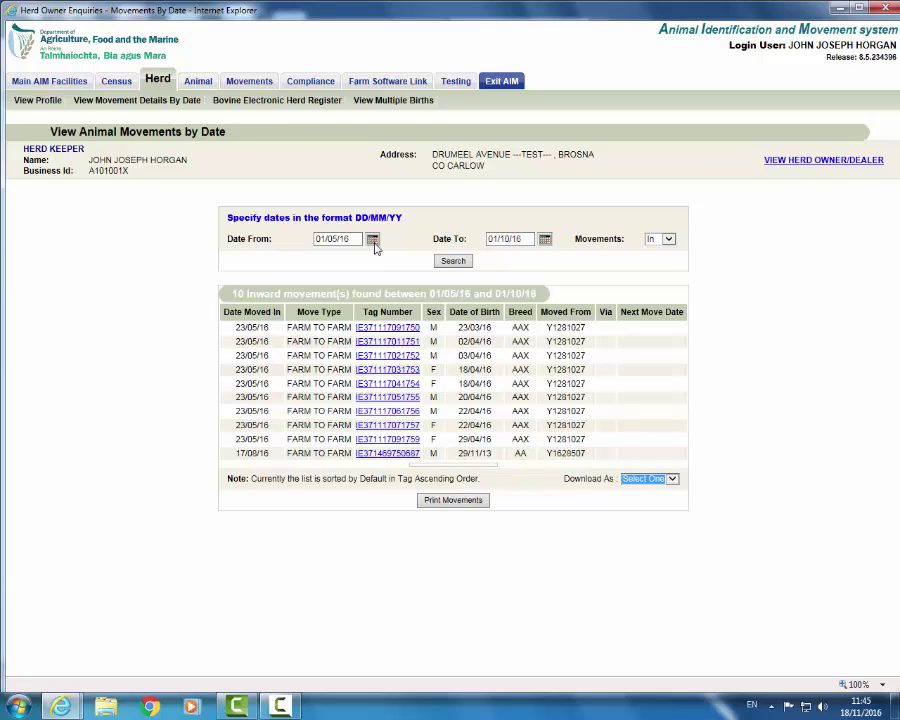
Step: Set the movement date range from 01/01/16 to 12/04/16
{"action": "left_click", "coordinate": [373, 241]}
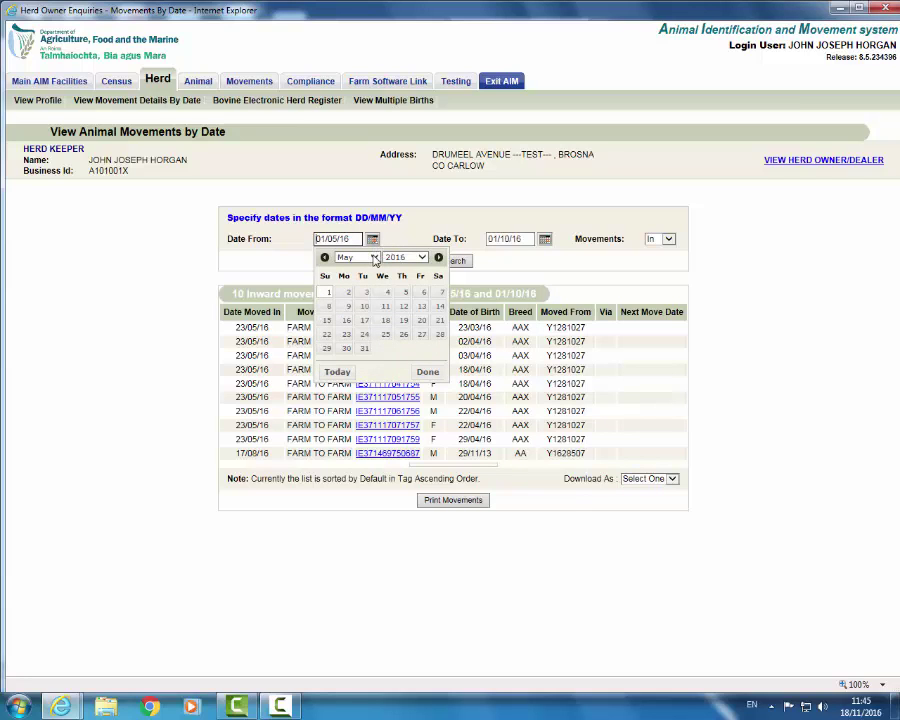
{"action": "left_click", "coordinate": [374, 258]}
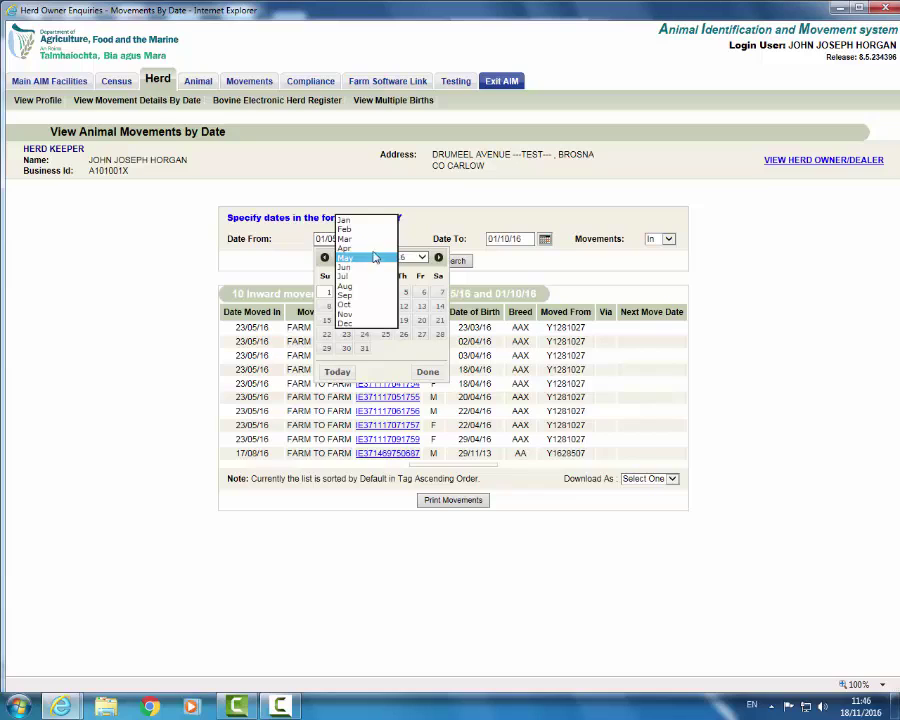
{"action": "left_click", "coordinate": [344, 220]}
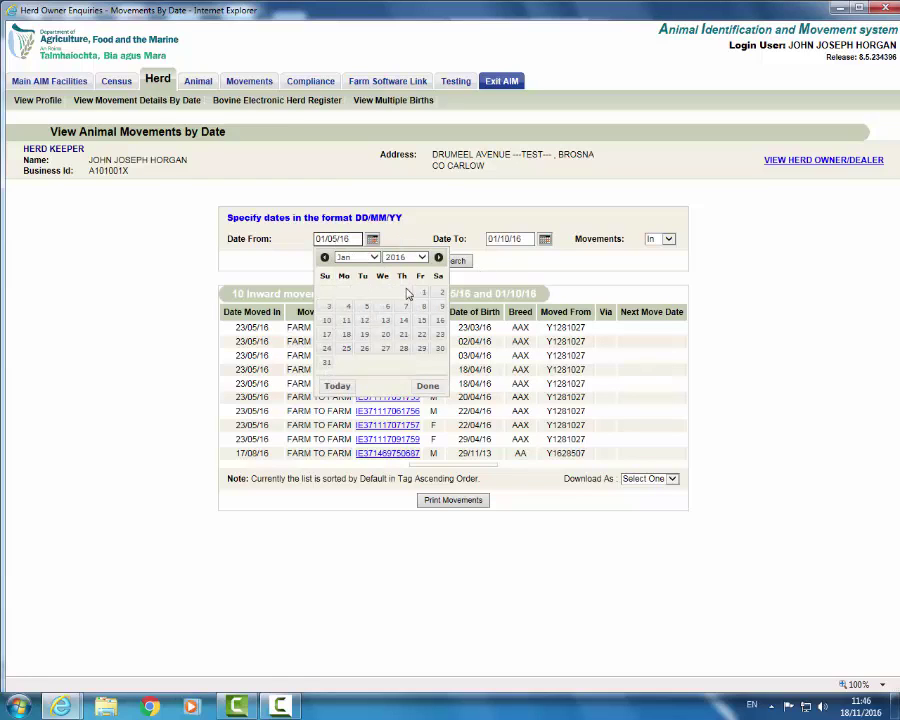
{"action": "left_click", "coordinate": [423, 292]}
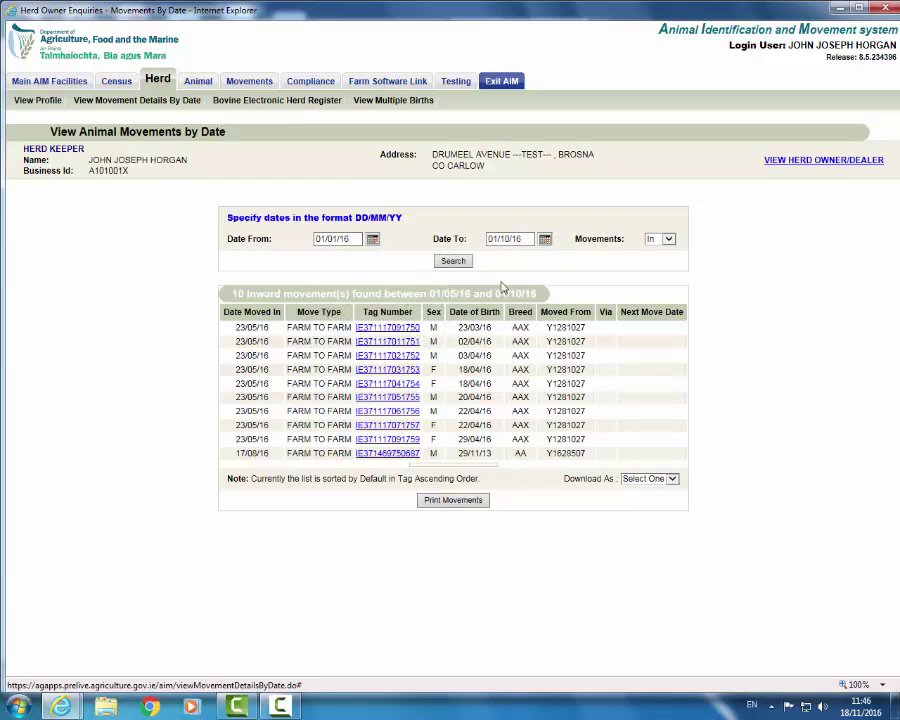
{"action": "left_click", "coordinate": [543, 240]}
{"action": "left_click", "coordinate": [550, 258]}
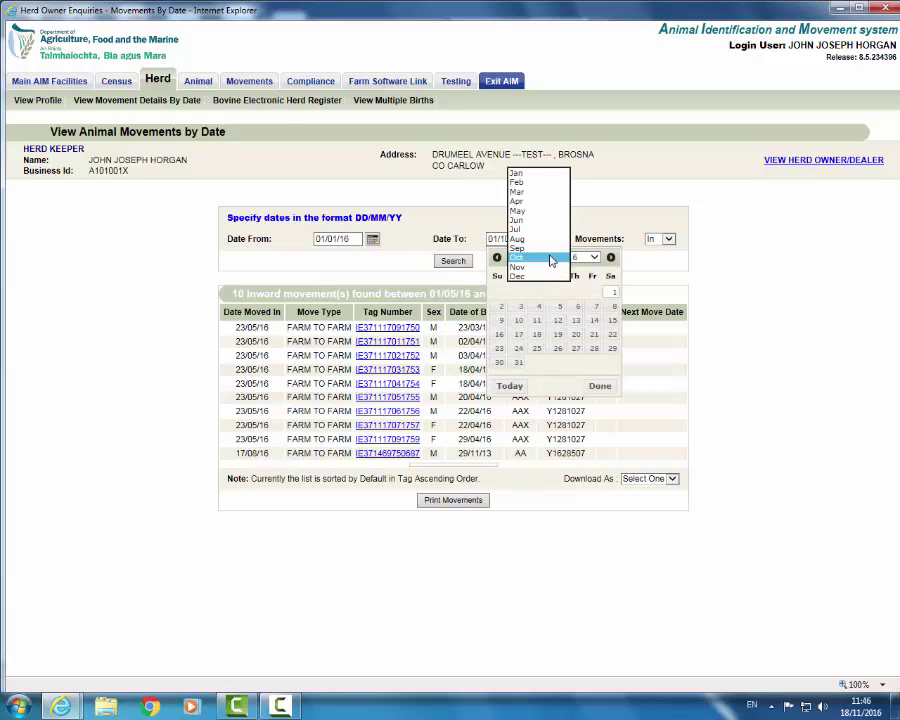
{"action": "left_click", "coordinate": [523, 203]}
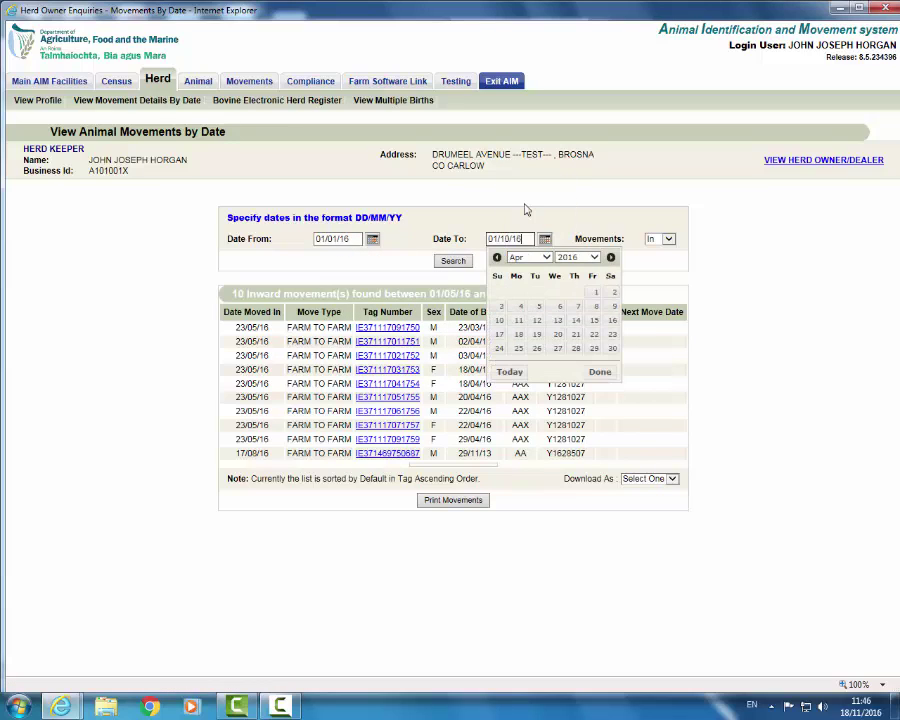
{"action": "left_click", "coordinate": [536, 321]}
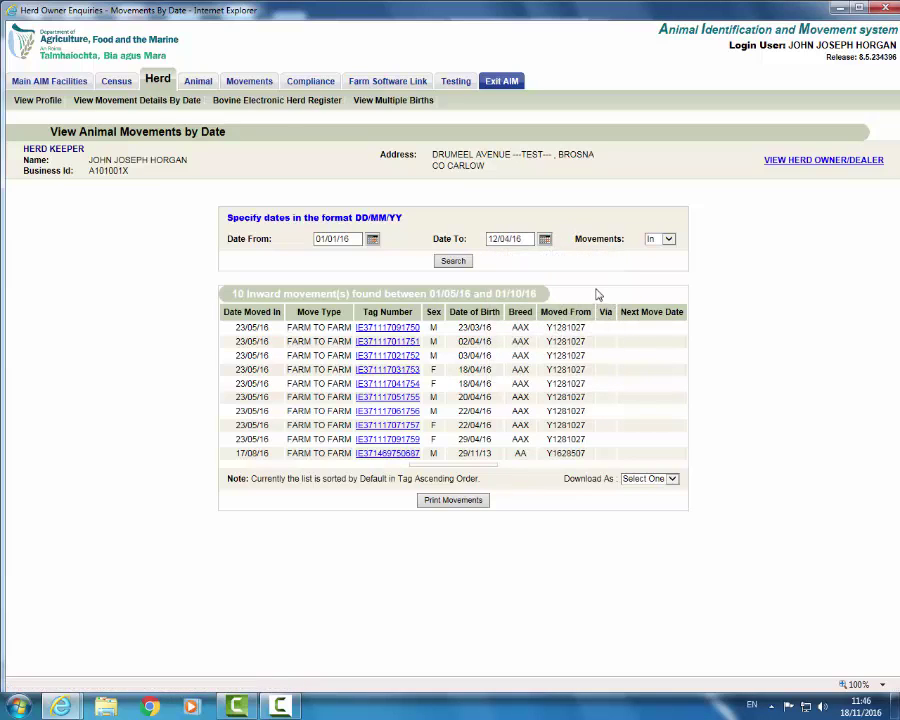
Step: Switch Movements to 'Out' and search, finding one factory slaughter on 31/03/16
{"action": "left_click", "coordinate": [668, 240]}
{"action": "left_click", "coordinate": [660, 249]}
{"action": "left_click", "coordinate": [451, 264]}
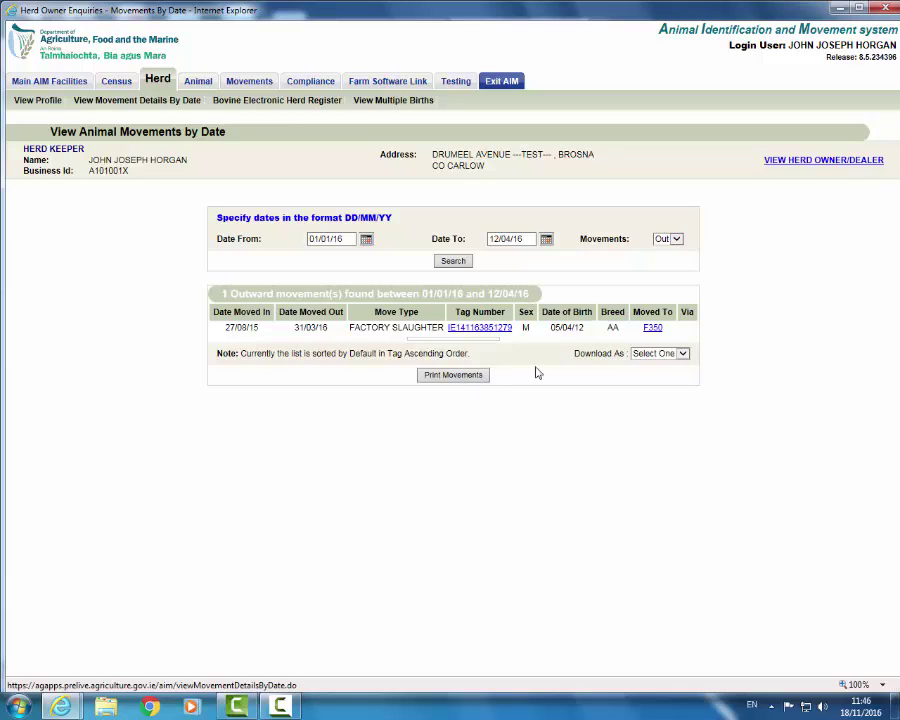
Step: Show the CSV, Text and XML download options for the outward movement list
{"action": "left_click", "coordinate": [683, 354]}
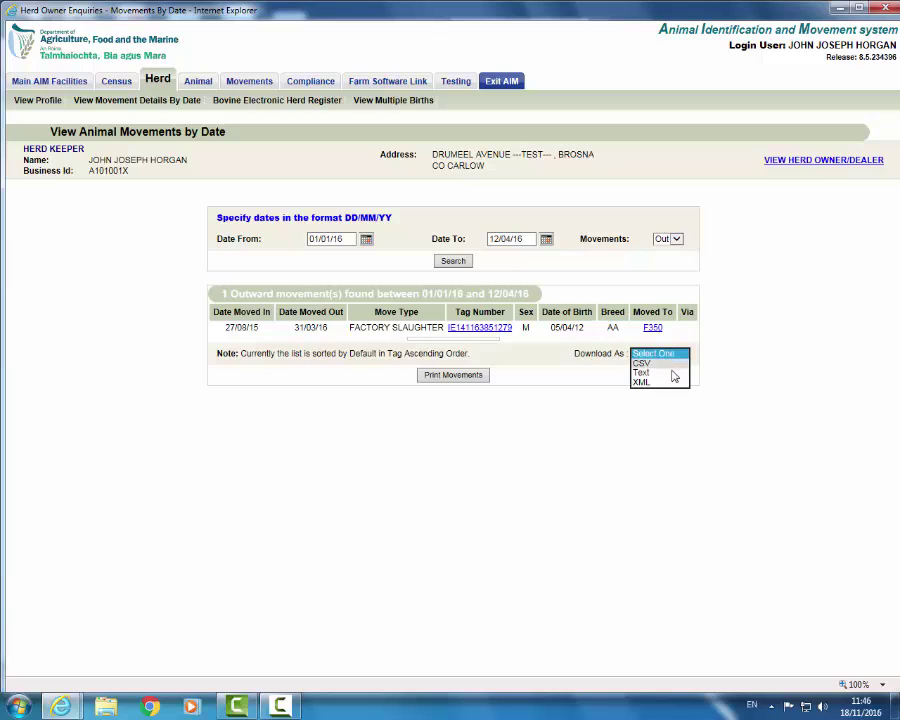